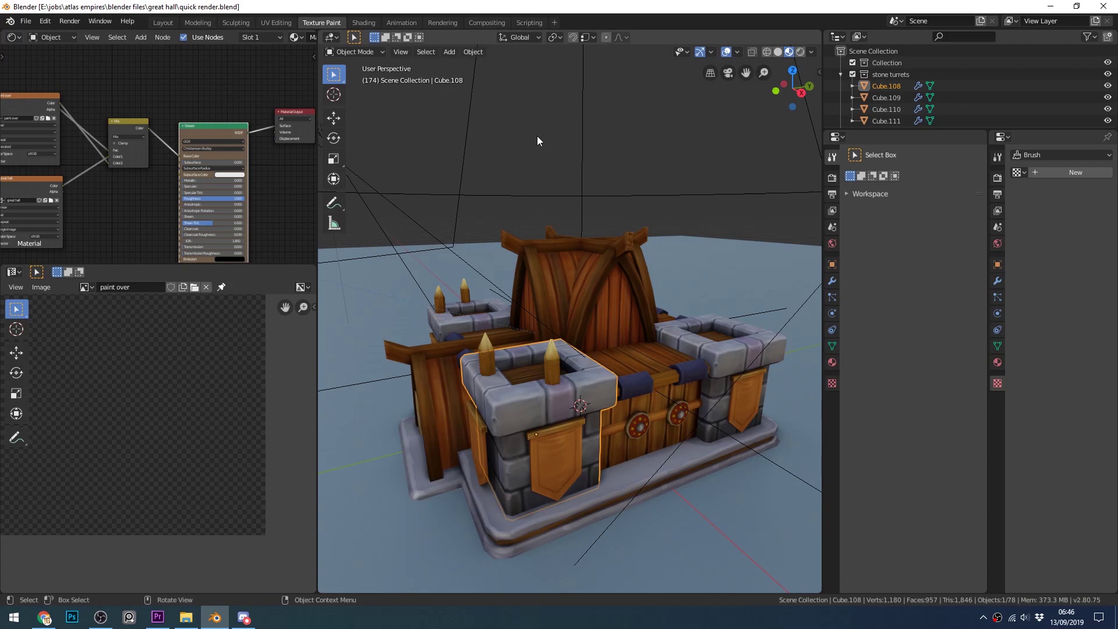
# Search the Preferences add-on list for 'node' to locate Node Wrangler
pyautogui.click(47, 22)
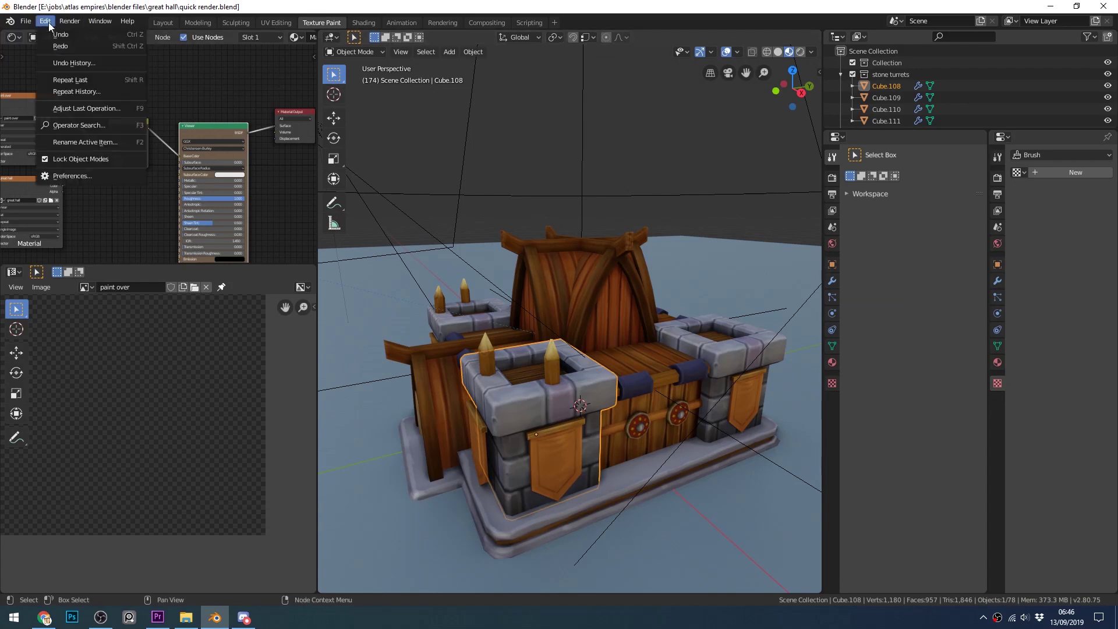
pyautogui.click(79, 171)
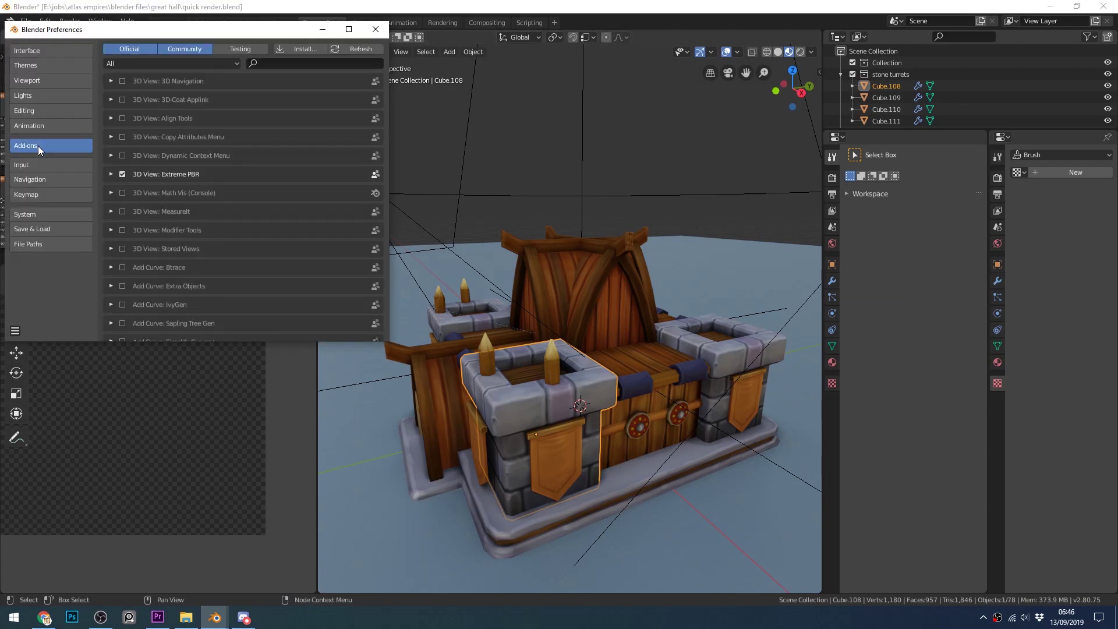
pyautogui.click(288, 64)
pyautogui.write('node')
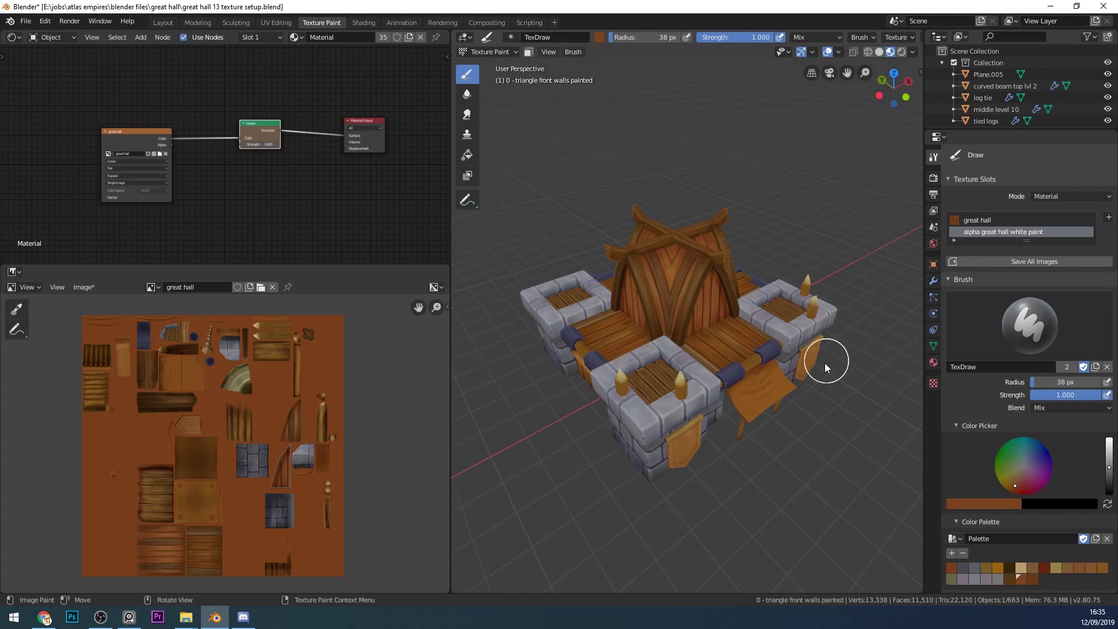
pyautogui.moveTo(811, 333)
pyautogui.mouseDown(button='middle')
pyautogui.moveTo(798, 319)
pyautogui.moveTo(815, 324)
pyautogui.mouseUp(button='middle')
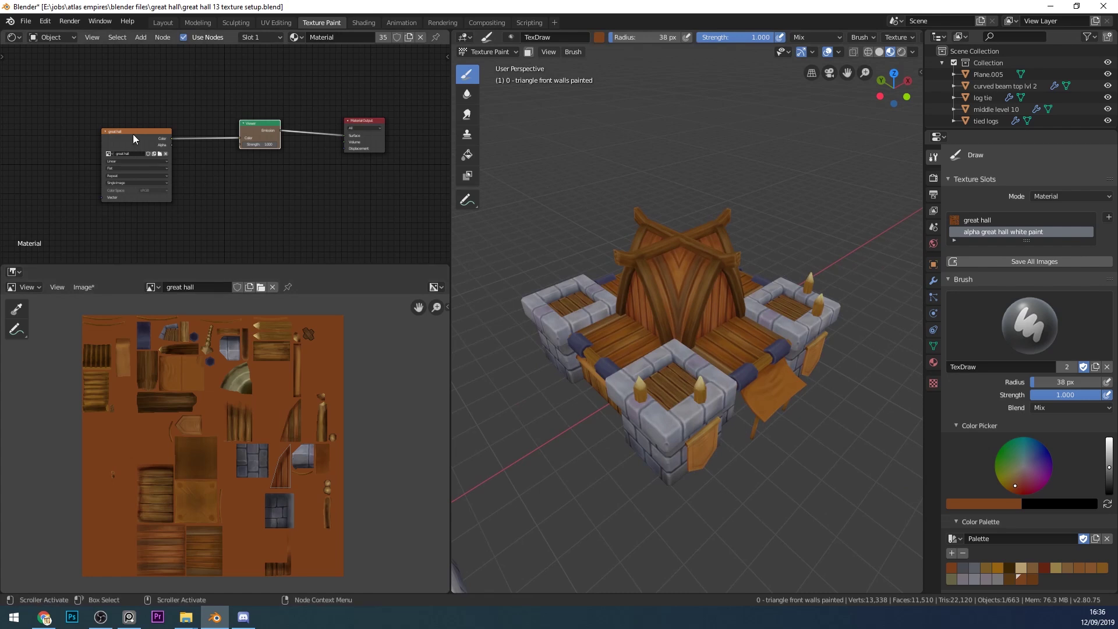
pyautogui.moveTo(145, 141); pyautogui.dragTo(146, 145)
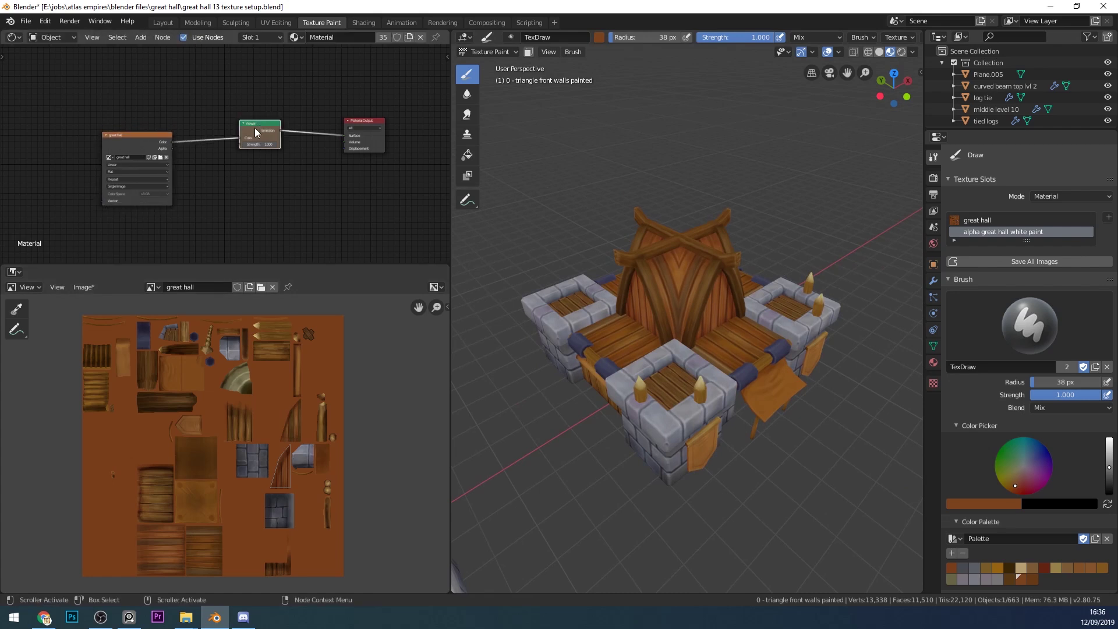
pyautogui.moveTo(257, 129); pyautogui.dragTo(254, 139)
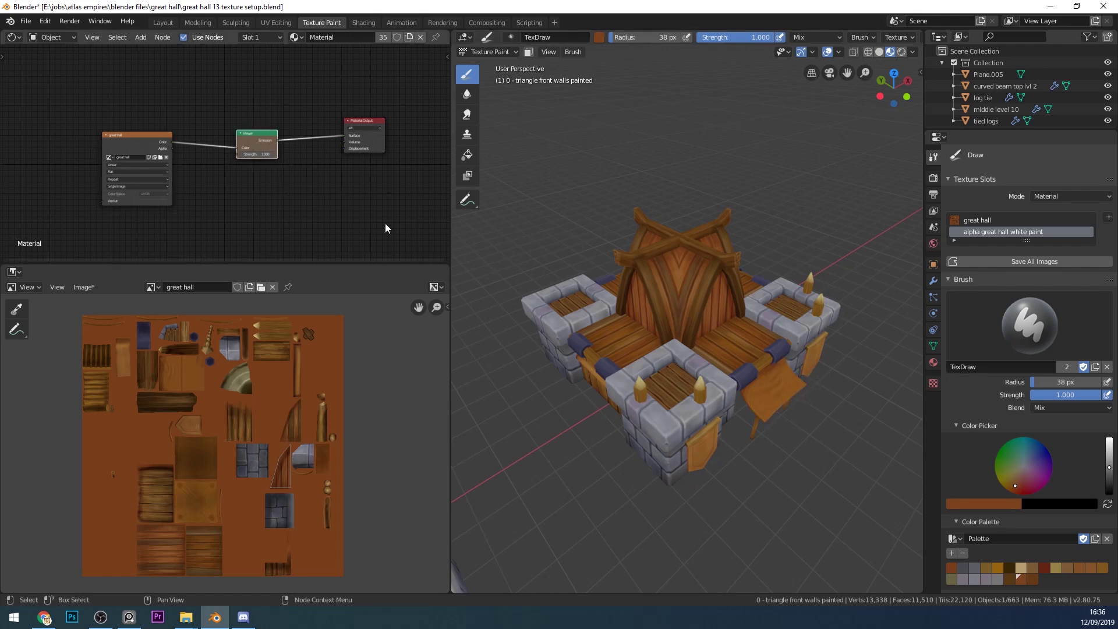
pyautogui.keyDown('ctrl'); pyautogui.moveTo(362, 244); pyautogui.dragTo(345, 82, button='middle'); pyautogui.keyUp('ctrl')
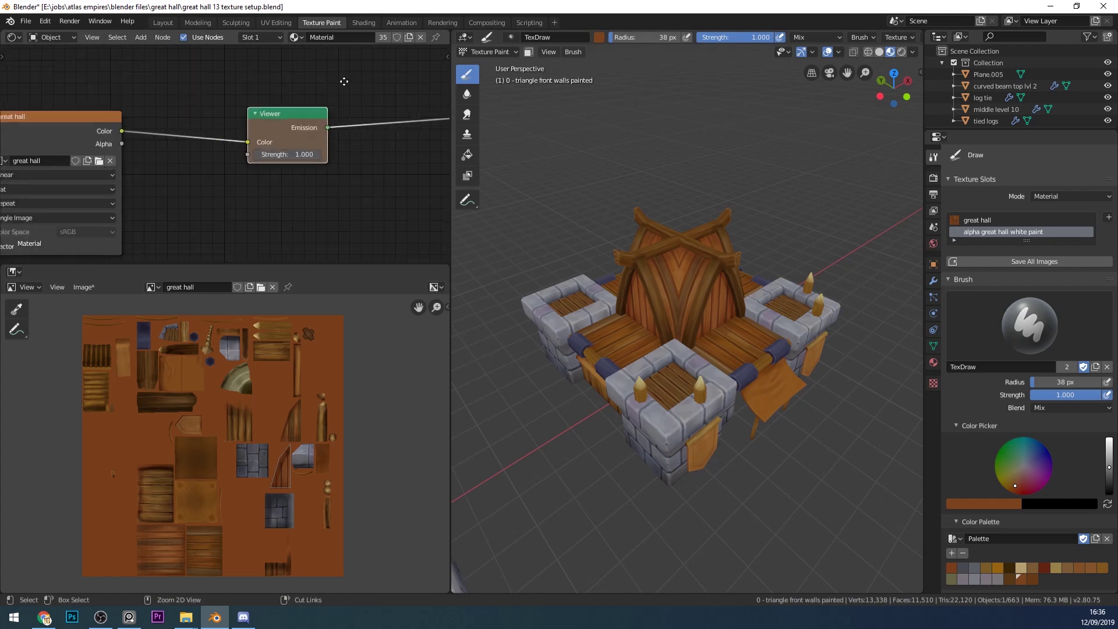
pyautogui.scroll(-3, 323, 163)
pyautogui.scroll(4, 639, 223)
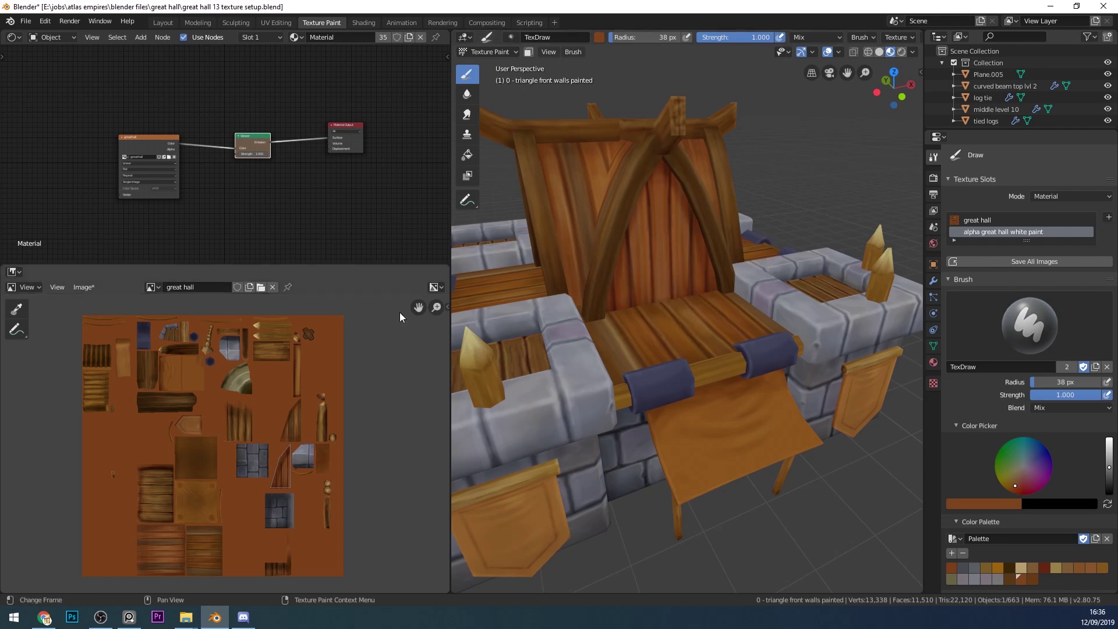
# Create a 1024 x 1024 image named 'paint over' with a transparent fill colour
pyautogui.click(251, 287)
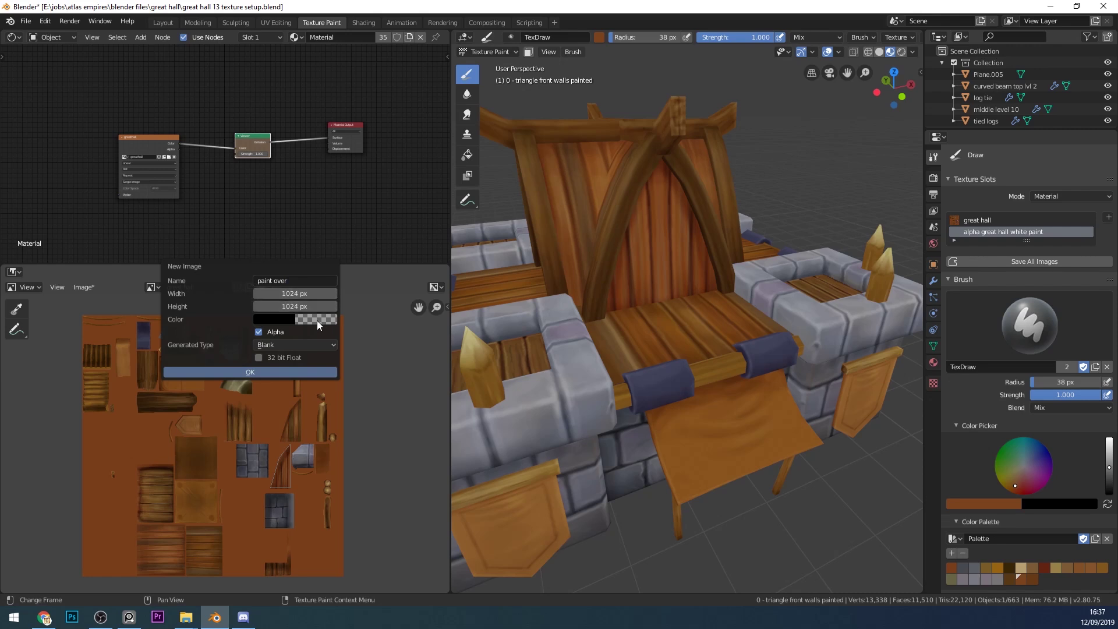
pyautogui.click(317, 320)
pyautogui.click(256, 371)
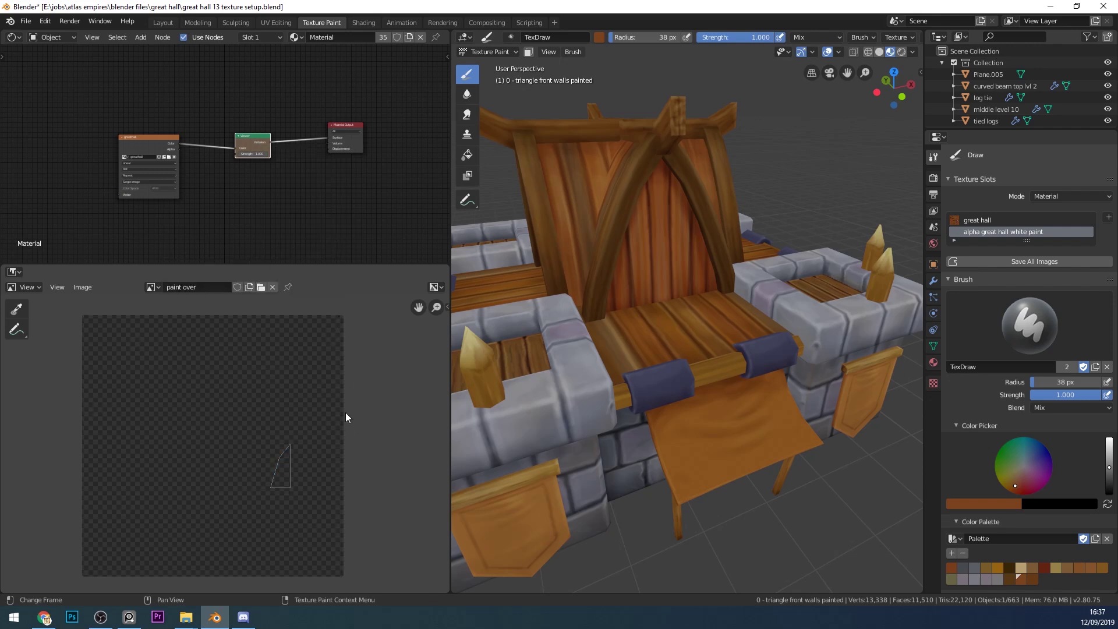
# In a maximized node editor, duplicate the great hall image node and assign it the 'paint over' image
pyautogui.hotkey('ctrl', 'space')
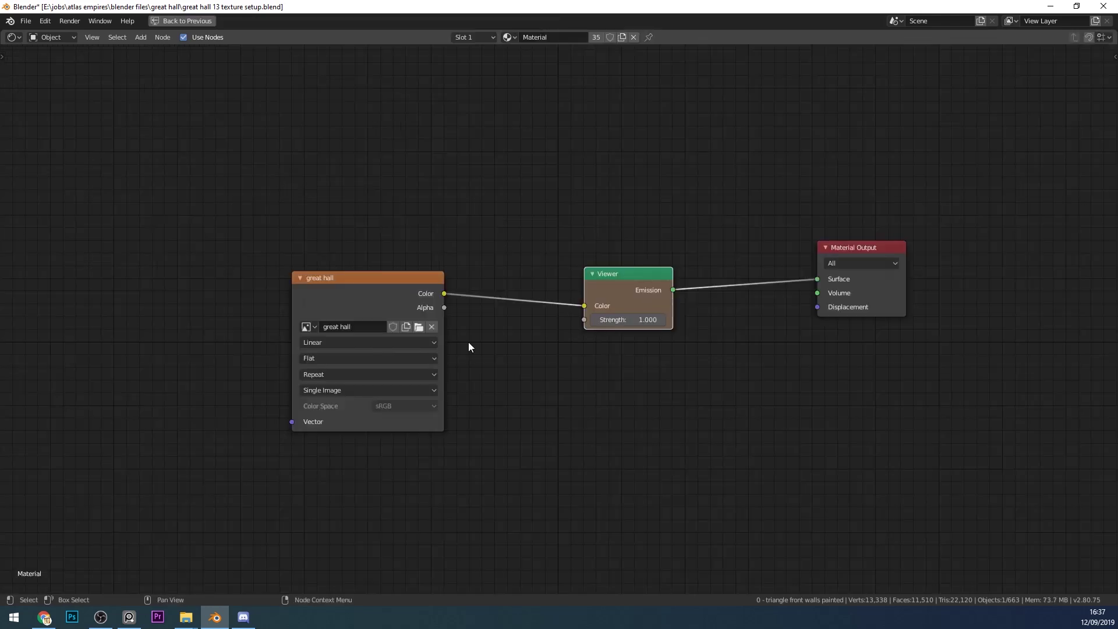
pyautogui.moveTo(407, 295); pyautogui.dragTo(448, 389)
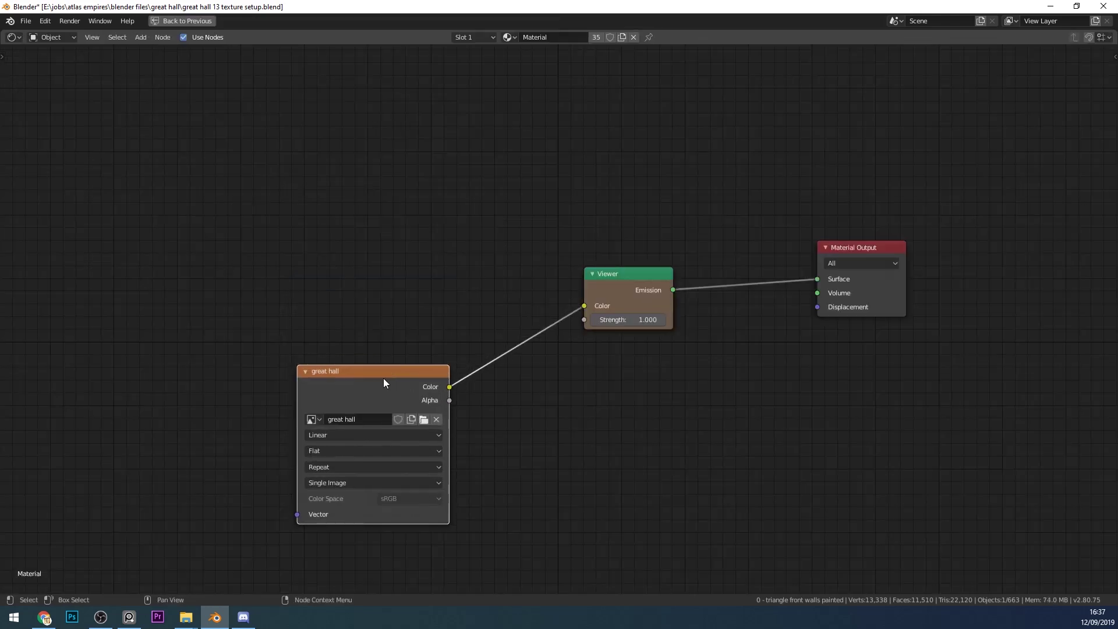
pyautogui.hotkey('shift', 'd')
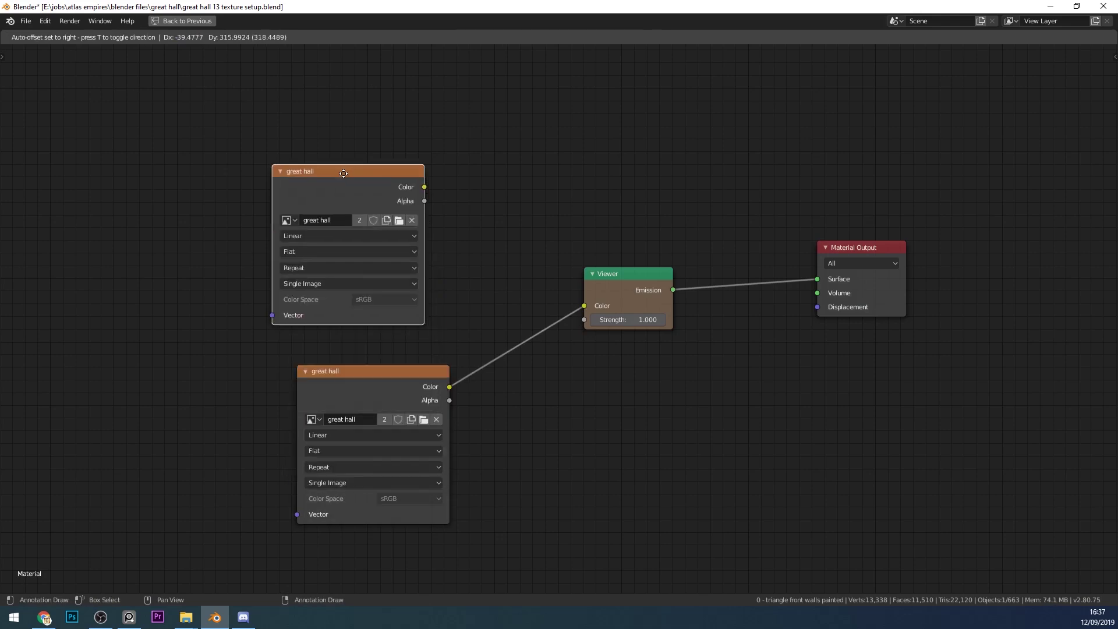
pyautogui.click(346, 167)
pyautogui.click(302, 208)
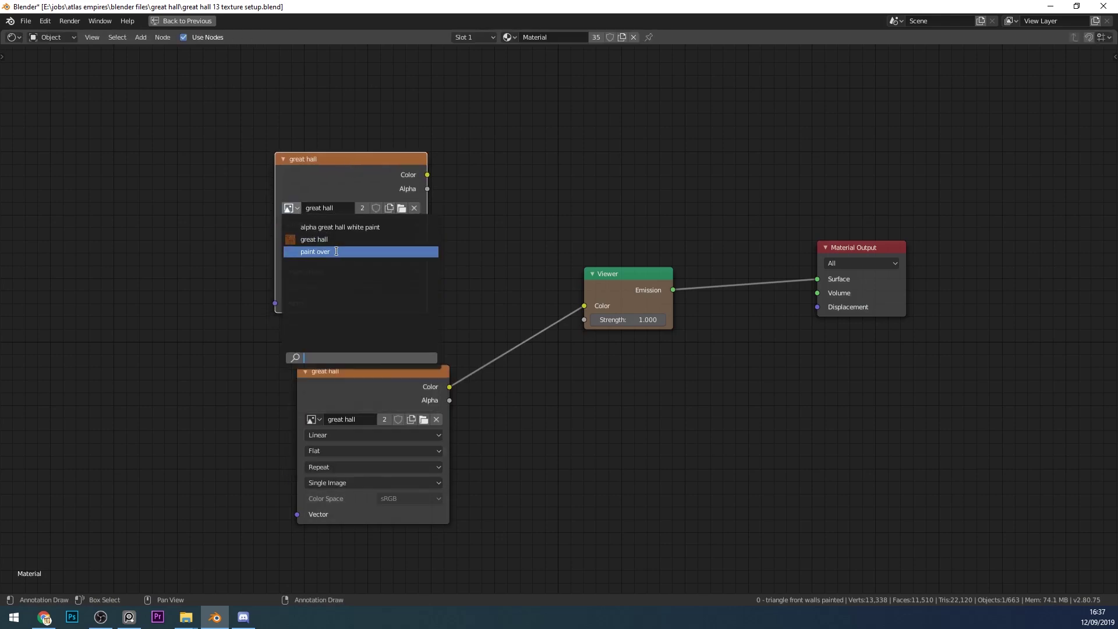
pyautogui.click(338, 253)
# Rearrange the nodes and combine both image textures through a new Mix node
pyautogui.moveTo(620, 279); pyautogui.dragTo(740, 260)
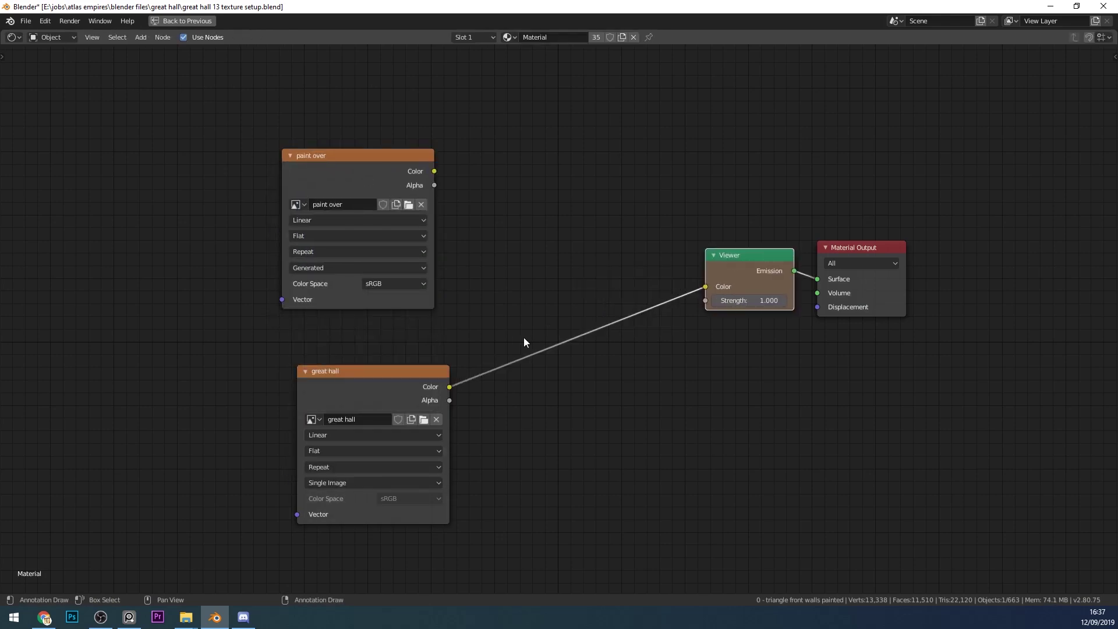
pyautogui.moveTo(365, 307); pyautogui.dragTo(385, 314)
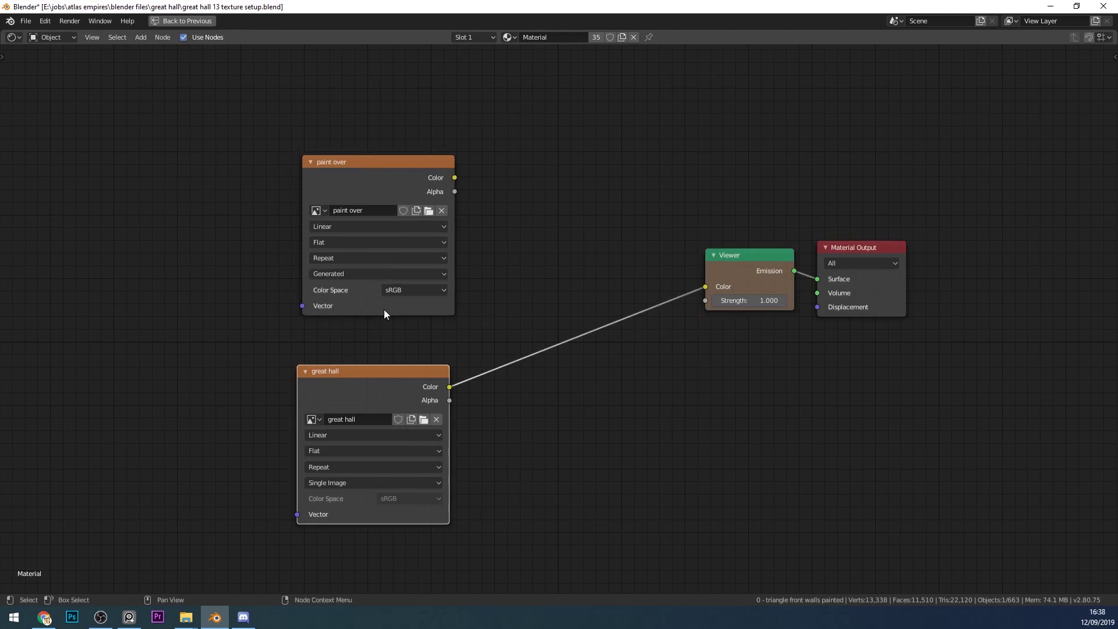
pyautogui.keyDown('ctrl'); pyautogui.keyDown('shift'); pyautogui.moveTo(380, 308); pyautogui.dragTo(381, 376, button='right'); pyautogui.keyUp('shift'); pyautogui.keyUp('ctrl')
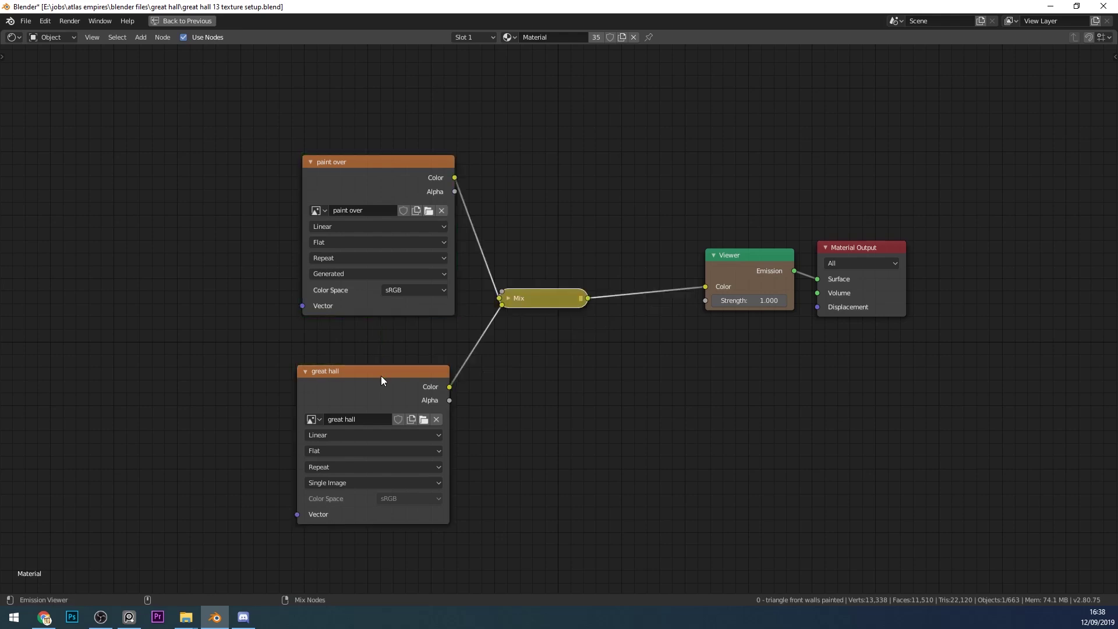
pyautogui.click(511, 298)
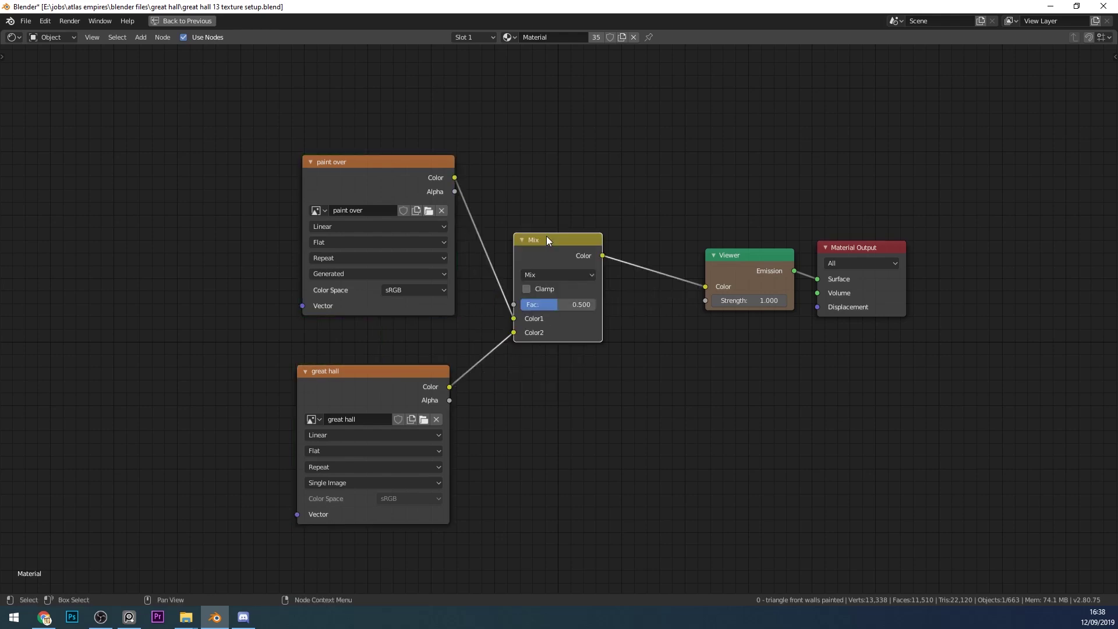
pyautogui.click(141, 37)
pyautogui.moveTo(162, 88)
# Restore the layout, make 'paint over' the active texture, and paint an orange stroke on the wooden wall
pyautogui.hotkey('ctrl', 'space')
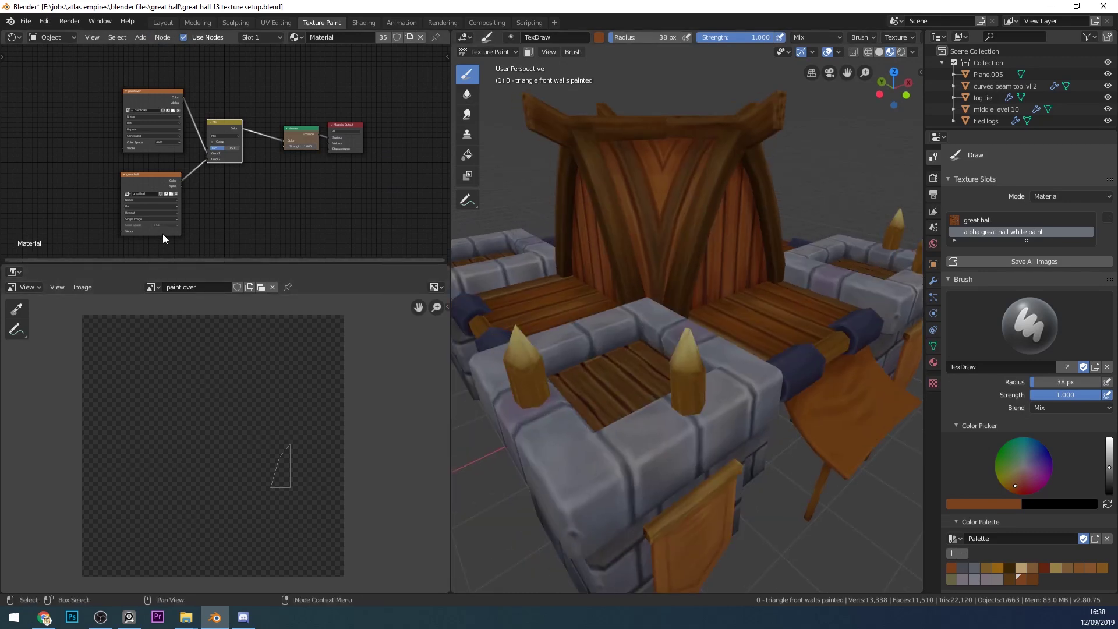
pyautogui.click(141, 99)
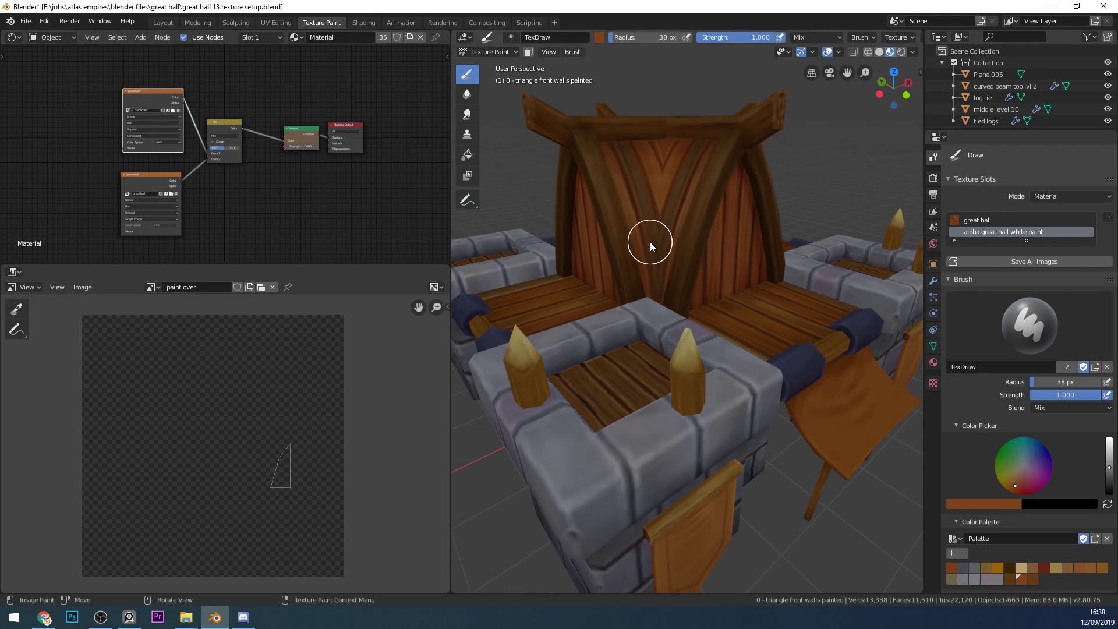
pyautogui.moveTo(651, 242); pyautogui.dragTo(611, 458, button='middle')
pyautogui.moveTo(691, 257)
pyautogui.mouseDown()
pyautogui.moveTo(596, 389)
pyautogui.moveTo(589, 309)
pyautogui.moveTo(752, 308)
pyautogui.moveTo(740, 396)
pyautogui.mouseUp()
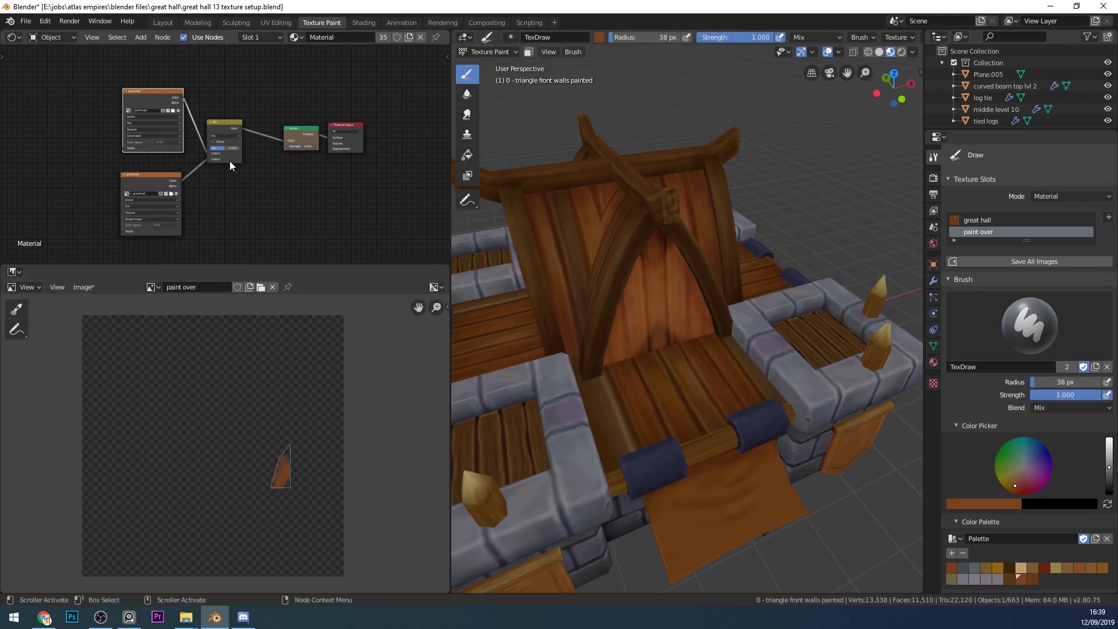
# Link paint over Alpha to the Mix Fac and its Color to Color2
pyautogui.scroll(4, 230, 161)
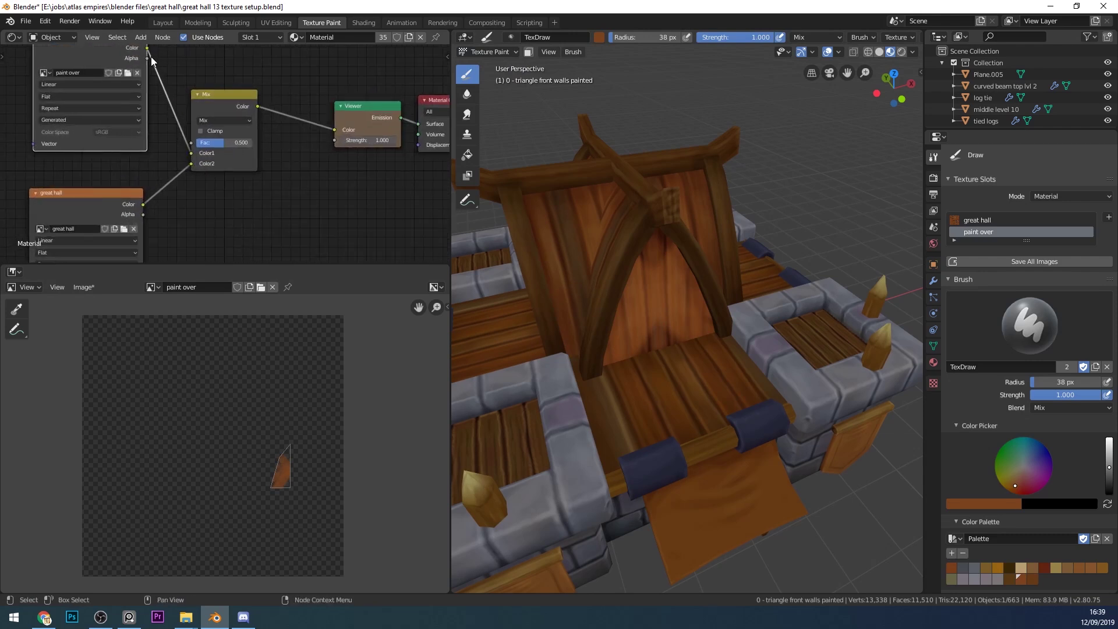
pyautogui.moveTo(149, 59); pyautogui.dragTo(195, 144)
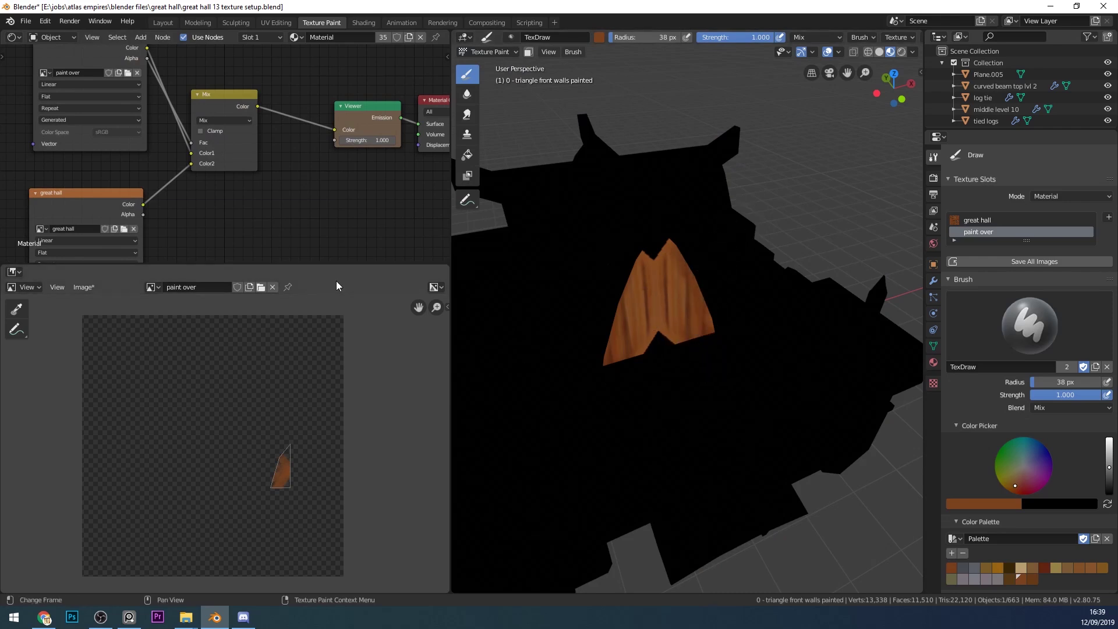
pyautogui.moveTo(192, 153); pyautogui.dragTo(192, 165)
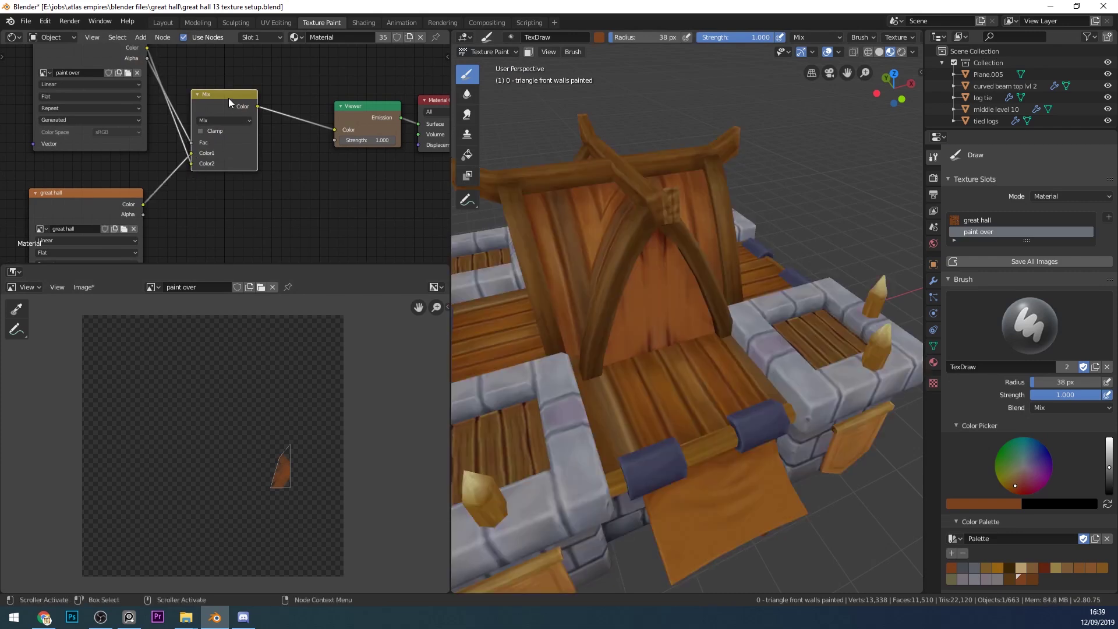
pyautogui.moveTo(229, 98); pyautogui.dragTo(251, 80)
pyautogui.moveTo(88, 53); pyautogui.dragTo(78, 72)
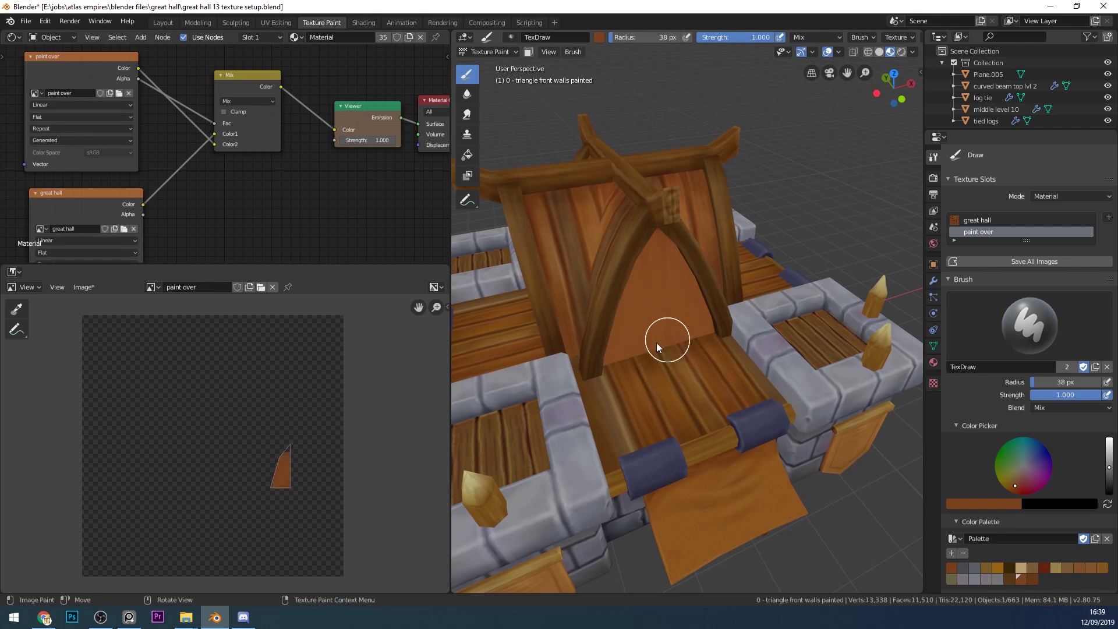
# Preview the great hall texture, the paint over texture, and then the combined Mix result
pyautogui.click(63, 62)
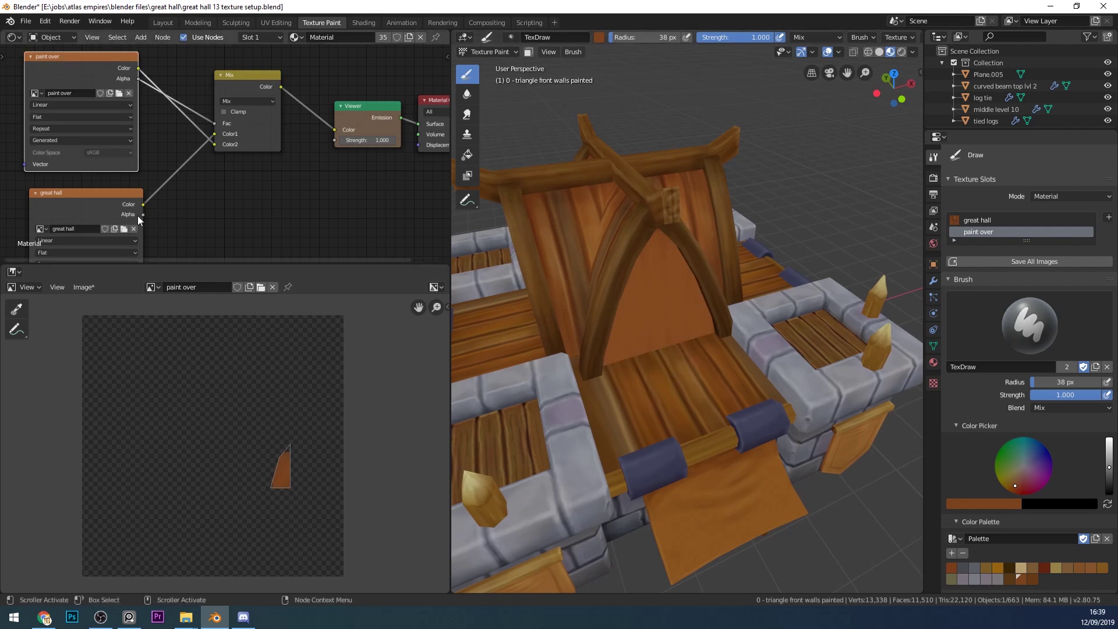
pyautogui.click(84, 201)
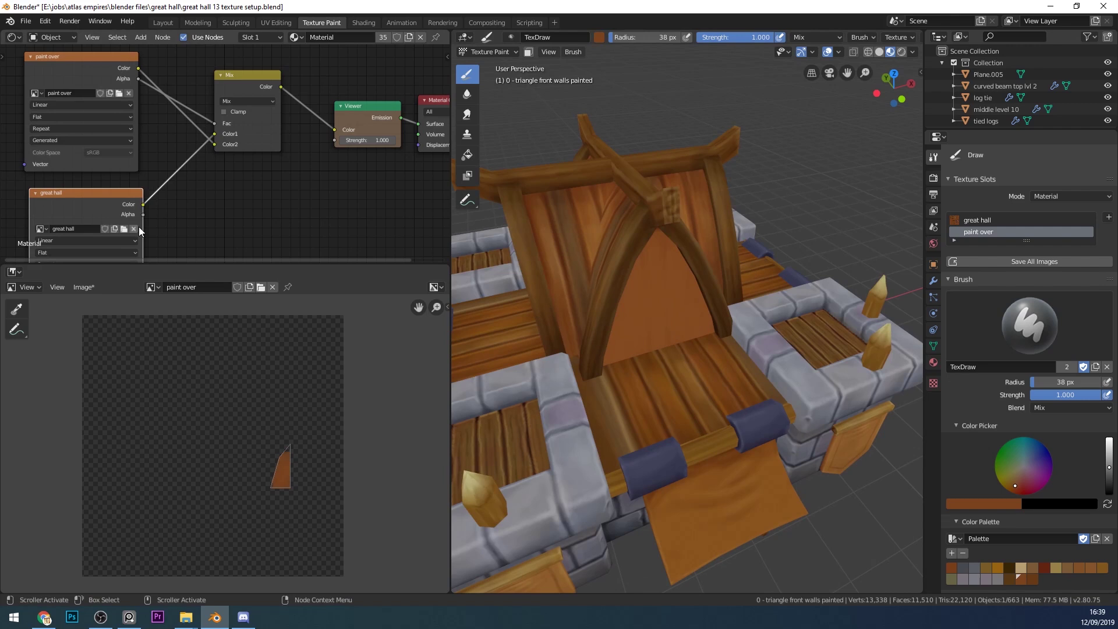
pyautogui.keyDown('ctrl'); pyautogui.keyDown('shift'); pyautogui.click(138, 206); pyautogui.keyUp('shift'); pyautogui.keyUp('ctrl')
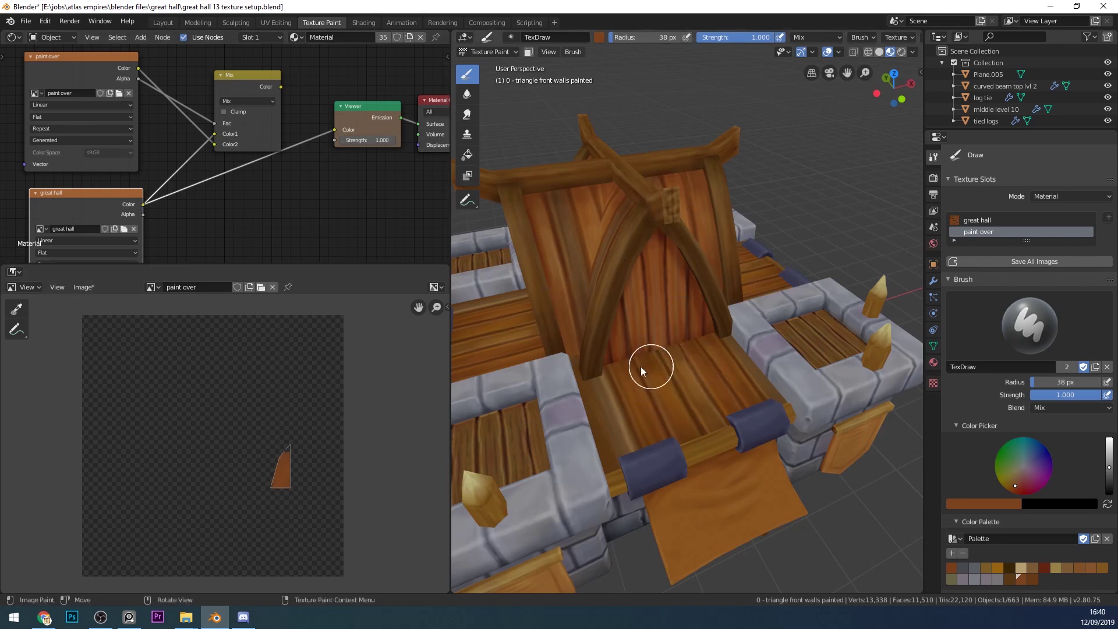
pyautogui.keyDown('ctrl'); pyautogui.keyDown('shift'); pyautogui.click(75, 60); pyautogui.keyUp('shift'); pyautogui.keyUp('ctrl')
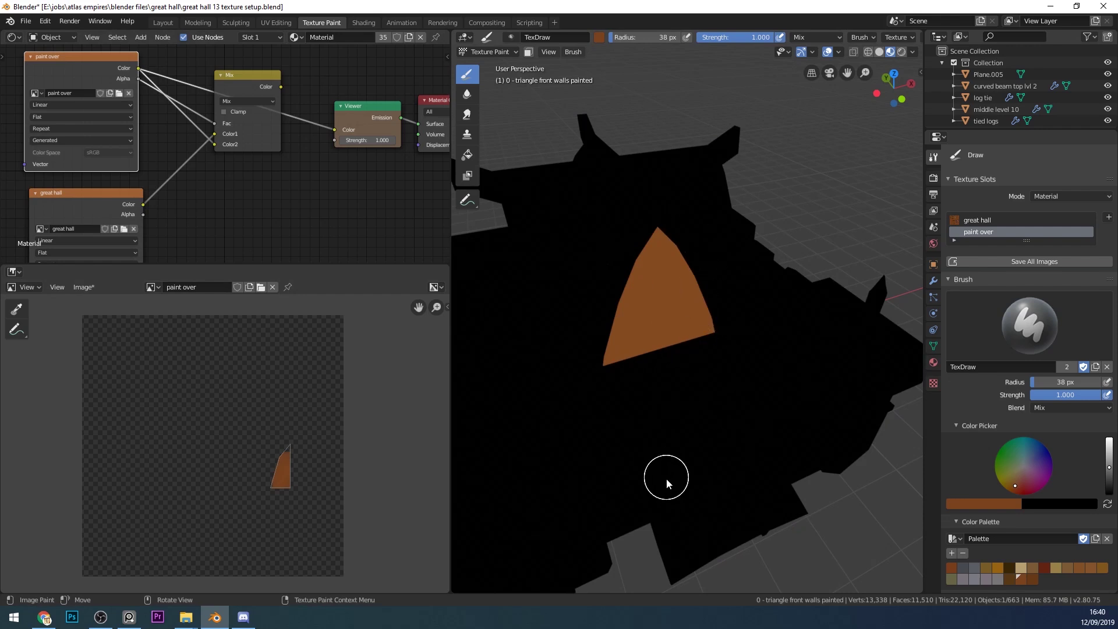
pyautogui.keyDown('ctrl'); pyautogui.keyDown('shift'); pyautogui.click(250, 134); pyautogui.keyUp('shift'); pyautogui.keyUp('ctrl')
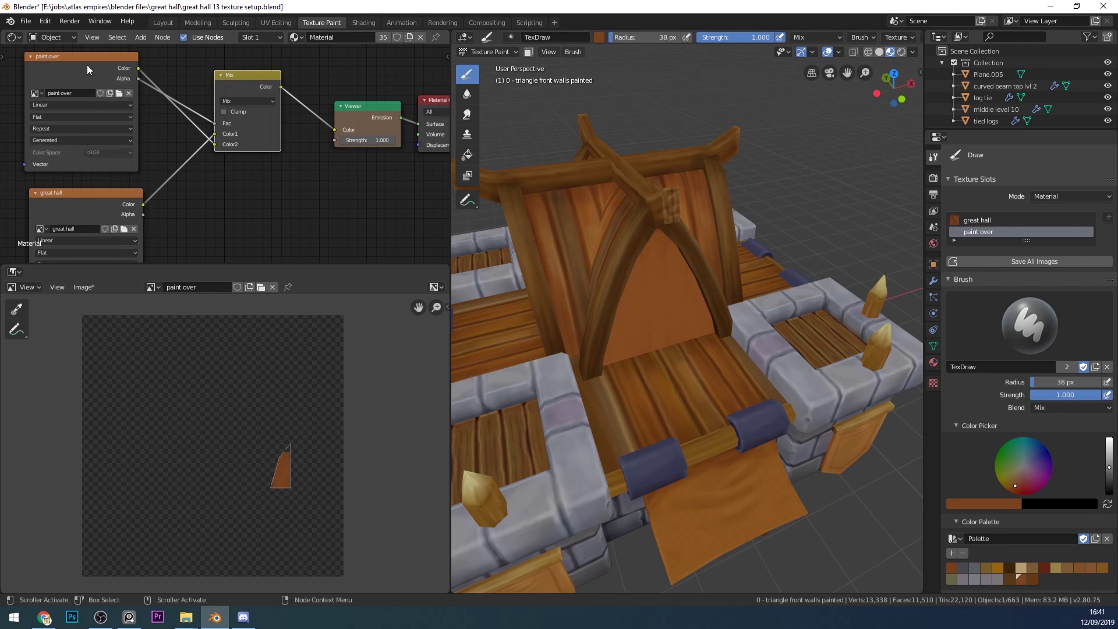
# Erase the orange patch with the brush on Erase Alpha, then set the blend back to Mix
pyautogui.click(1059, 408)
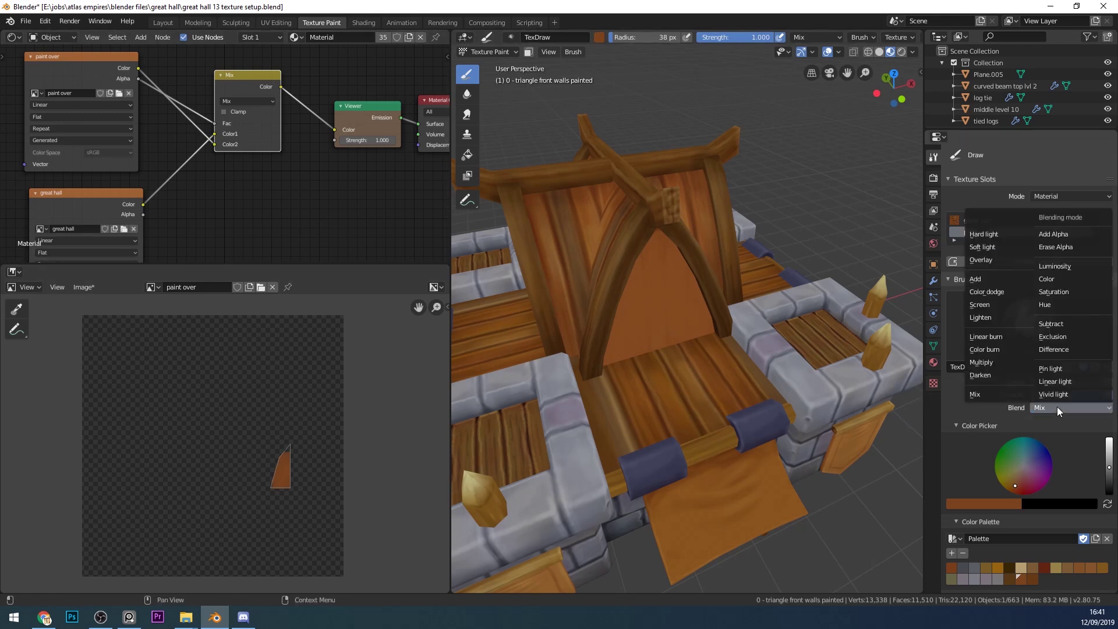
pyautogui.click(1063, 246)
pyautogui.moveTo(613, 323)
pyautogui.mouseDown()
pyautogui.moveTo(693, 201)
pyautogui.moveTo(662, 263)
pyautogui.moveTo(697, 259)
pyautogui.moveTo(616, 387)
pyautogui.moveTo(678, 402)
pyautogui.moveTo(712, 185)
pyautogui.moveTo(640, 304)
pyautogui.moveTo(700, 360)
pyautogui.mouseUp()
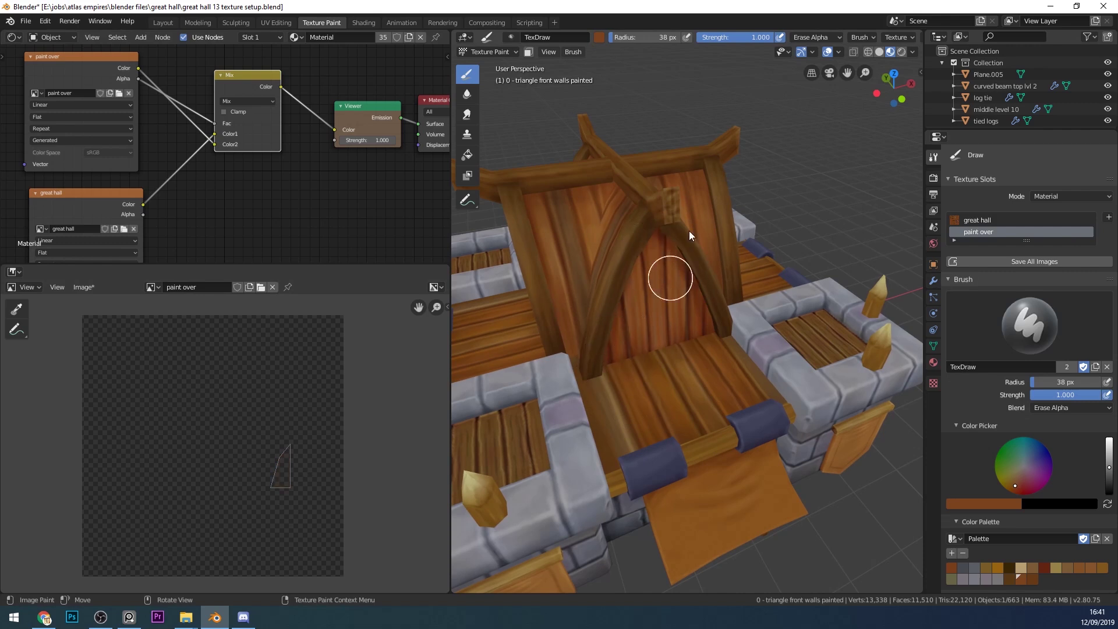
pyautogui.click(1072, 408)
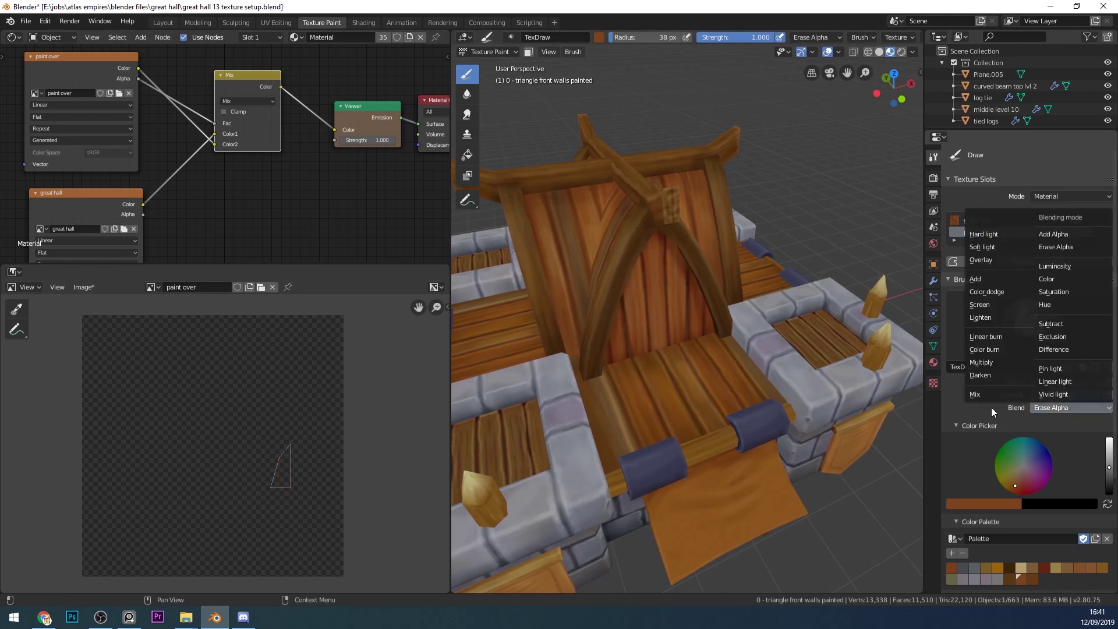
pyautogui.click(1026, 217)
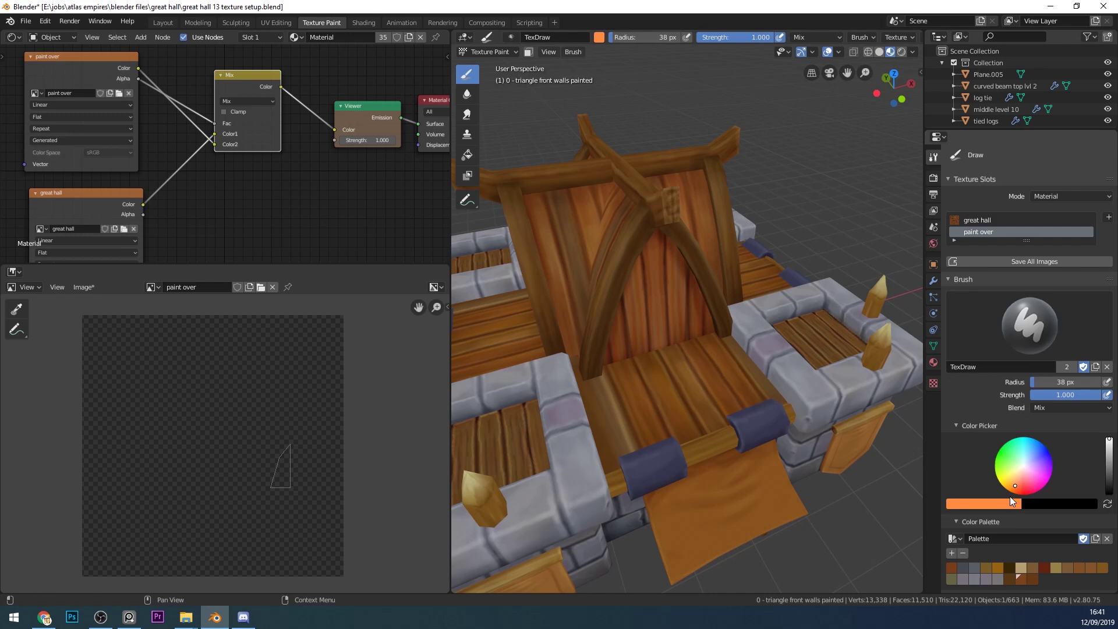
# With a near-white colour and 15 px radius, paint a ring and a leg on the arch wall
pyautogui.moveTo(1015, 484); pyautogui.dragTo(1023, 468)
pyautogui.press('f')
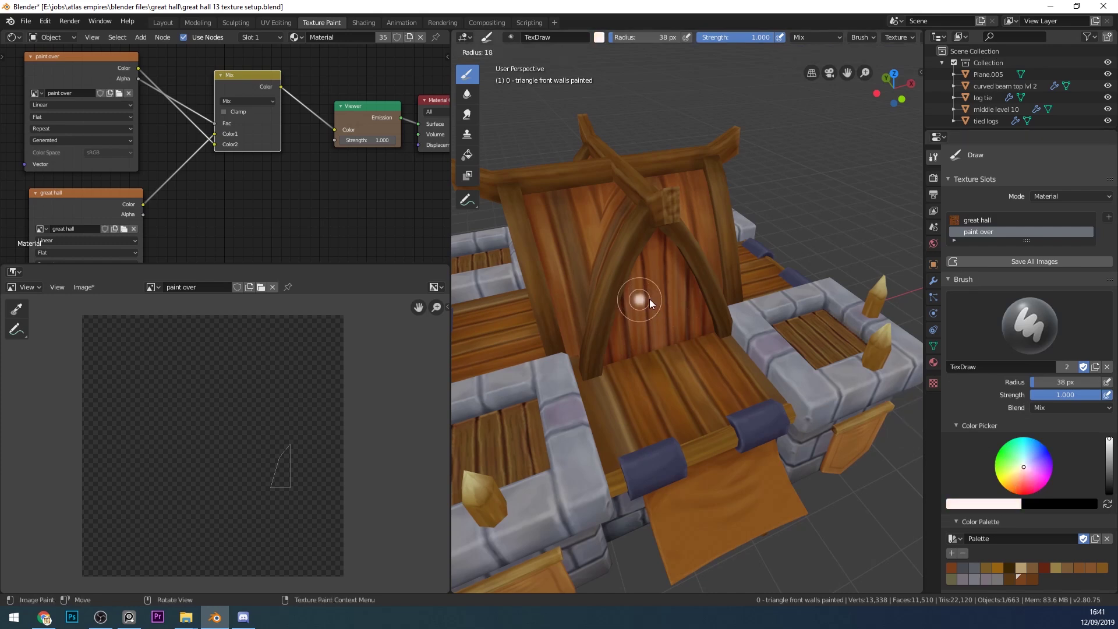
pyautogui.click(650, 300)
pyautogui.scroll(3, 649, 300)
pyautogui.moveTo(648, 224)
pyautogui.mouseDown()
pyautogui.moveTo(599, 235)
pyautogui.moveTo(671, 303)
pyautogui.mouseUp()
pyautogui.moveTo(766, 369); pyautogui.dragTo(583, 327, button='middle')
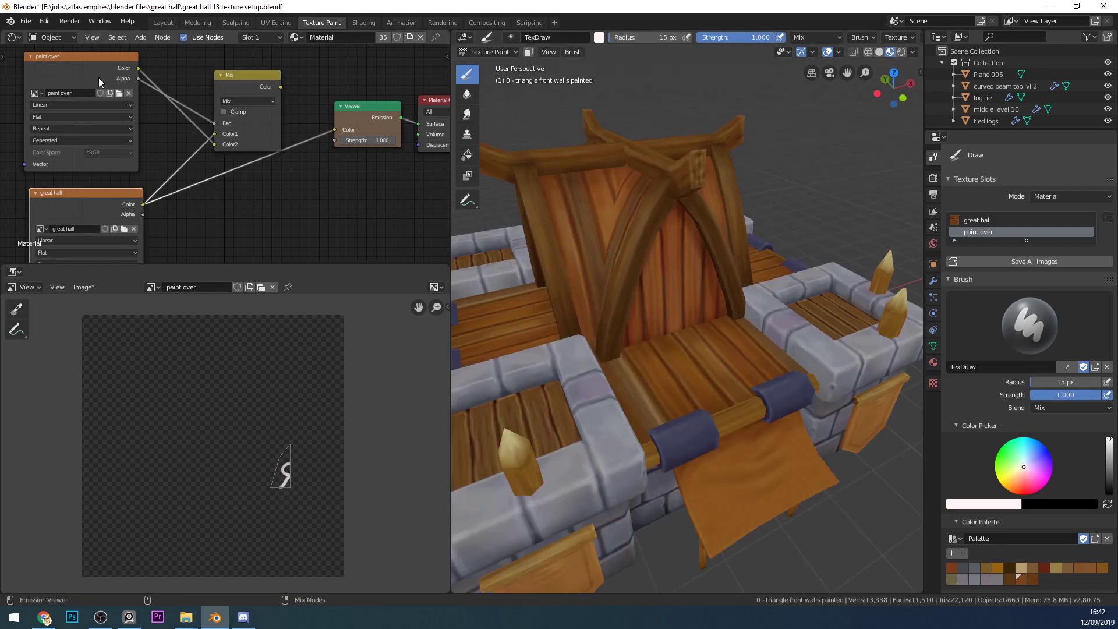
# Toggle previews between the plain great hall wood and the Mix result, then tidy the node layout
pyautogui.keyDown('ctrl'); pyautogui.keyDown('shift'); pyautogui.click(98, 205); pyautogui.keyUp('shift'); pyautogui.keyUp('ctrl')
pyautogui.keyDown('ctrl'); pyautogui.keyDown('shift'); pyautogui.click(232, 81); pyautogui.keyUp('shift'); pyautogui.keyUp('ctrl')
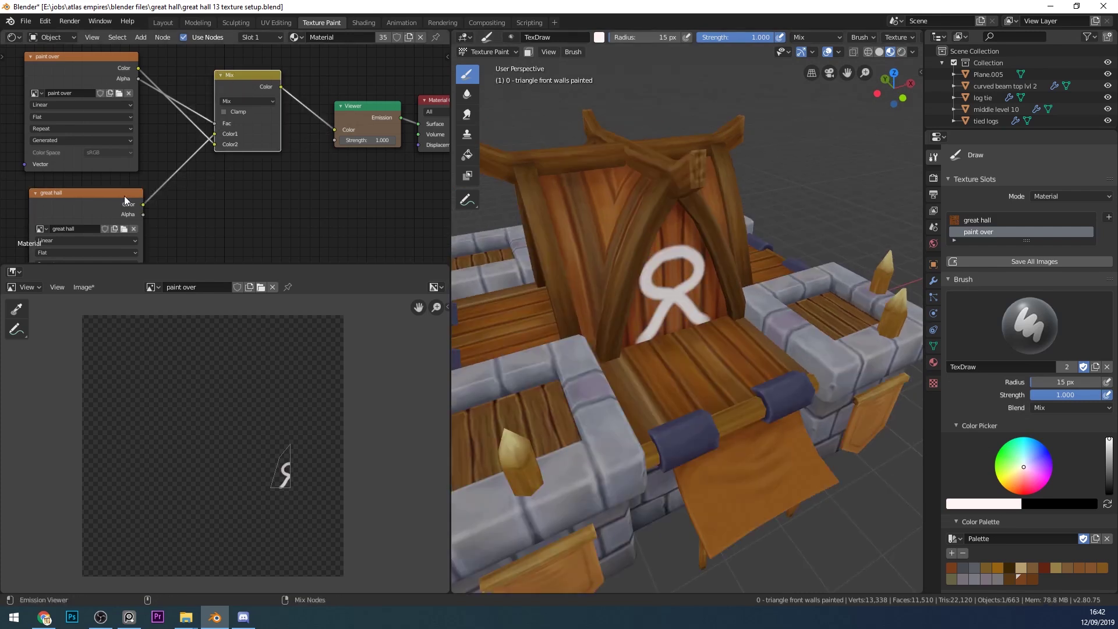
pyautogui.keyDown('ctrl'); pyautogui.keyDown('shift'); pyautogui.click(115, 190); pyautogui.keyUp('shift'); pyautogui.keyUp('ctrl')
pyautogui.keyDown('ctrl'); pyautogui.keyDown('shift'); pyautogui.click(243, 87); pyautogui.keyUp('shift'); pyautogui.keyUp('ctrl')
pyautogui.keyDown('ctrl'); pyautogui.keyDown('shift'); pyautogui.click(110, 200); pyautogui.keyUp('shift'); pyautogui.keyUp('ctrl')
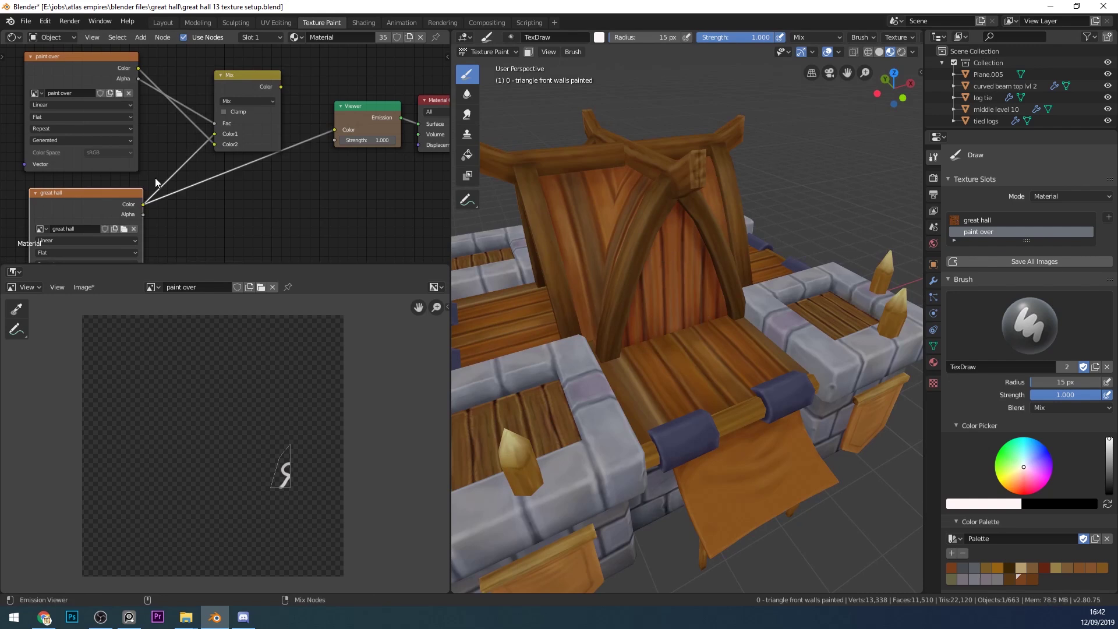
pyautogui.keyDown('ctrl'); pyautogui.keyDown('shift'); pyautogui.click(248, 89); pyautogui.keyUp('shift'); pyautogui.keyUp('ctrl')
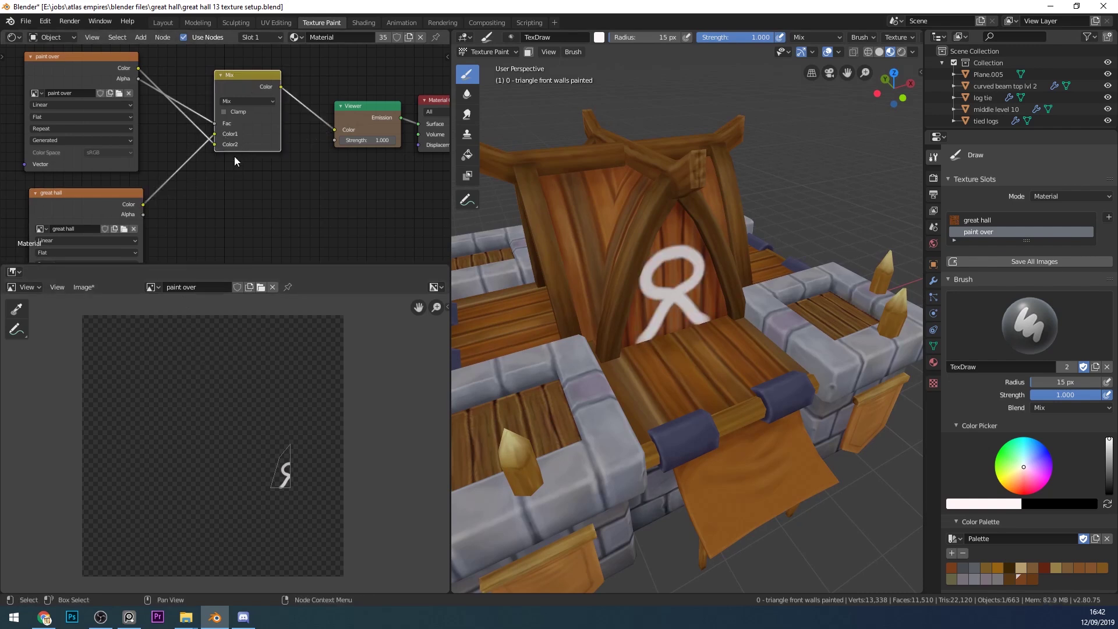
pyautogui.moveTo(253, 132); pyautogui.dragTo(257, 154)
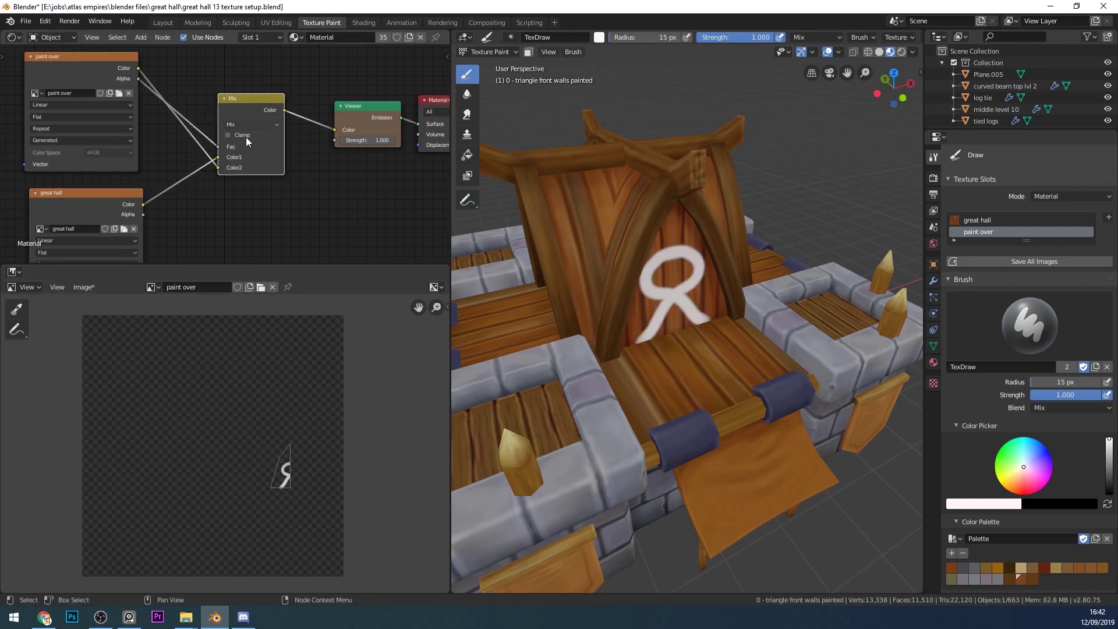
pyautogui.scroll(-3, 360, 190)
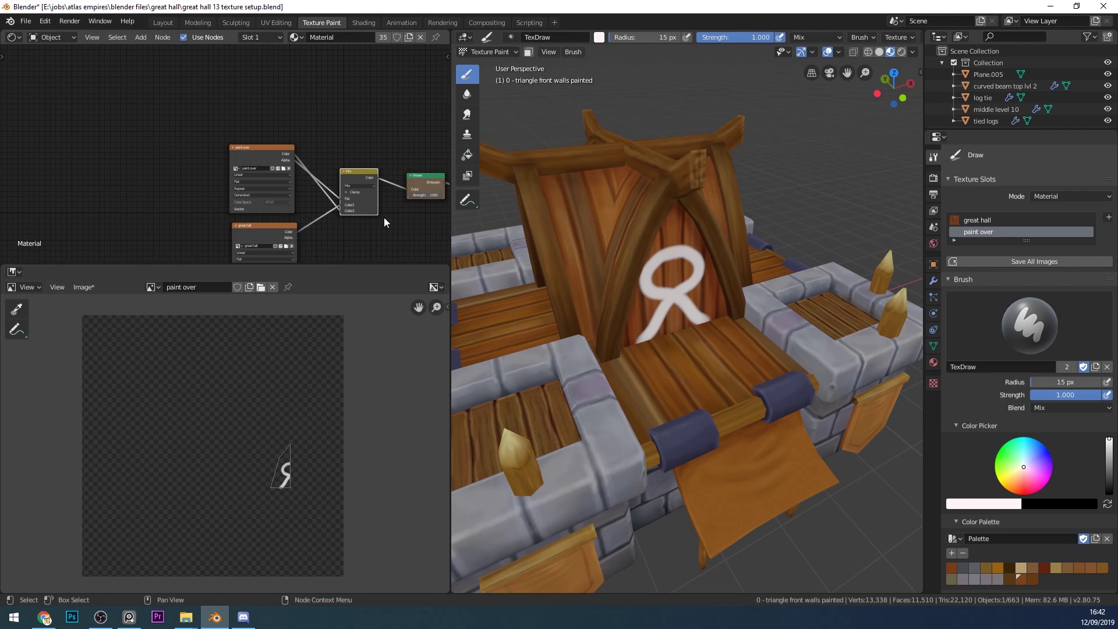
pyautogui.moveTo(361, 260); pyautogui.dragTo(255, 203, button='middle')
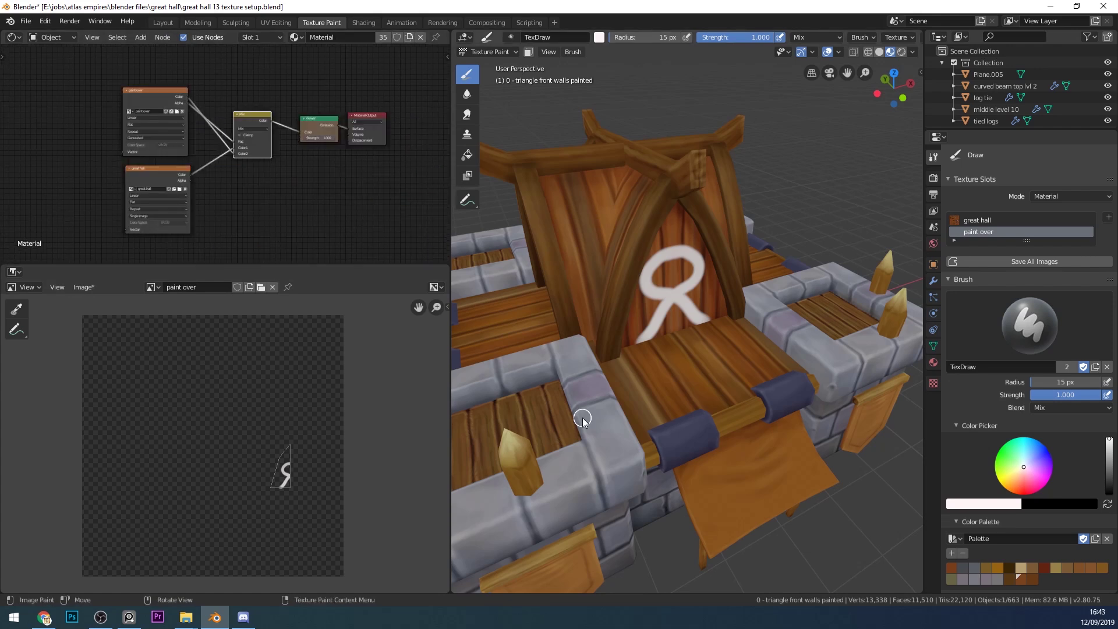